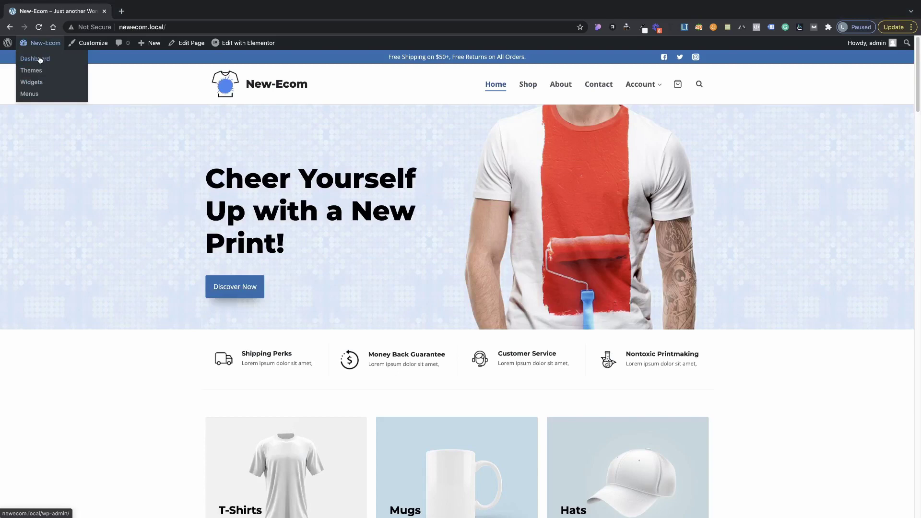
Step: Open the New-Ecom admin dashboard from the storefront's admin bar
left_click(39, 59)
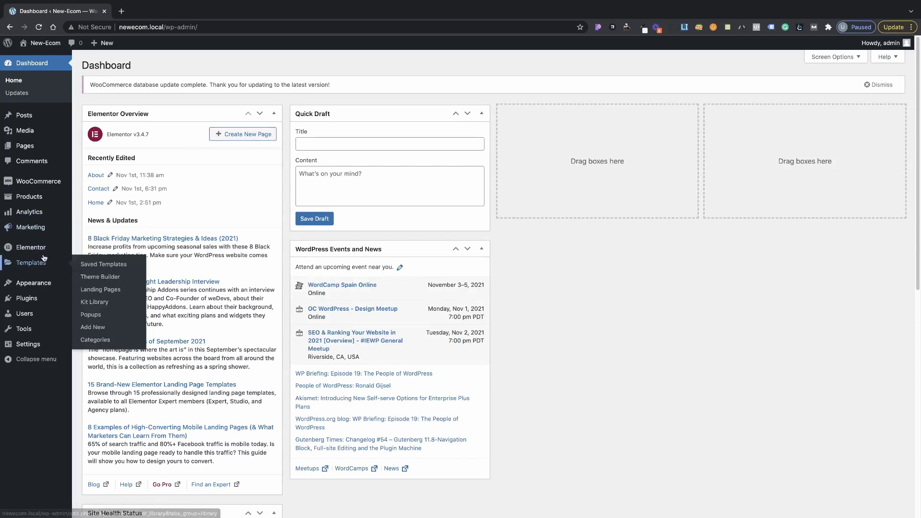
mouse_move(34, 283)
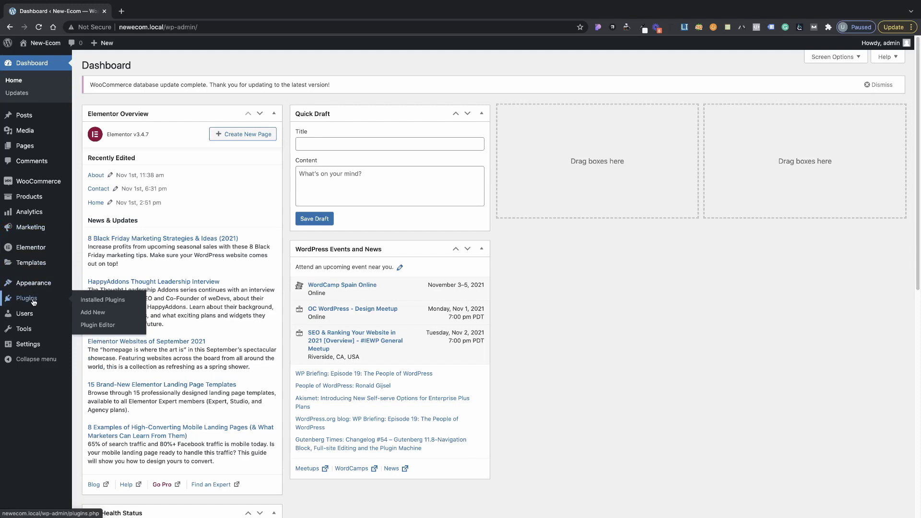
Step: Find Code Snippets under Plugins > Add New, then install and activate it
left_click(31, 303)
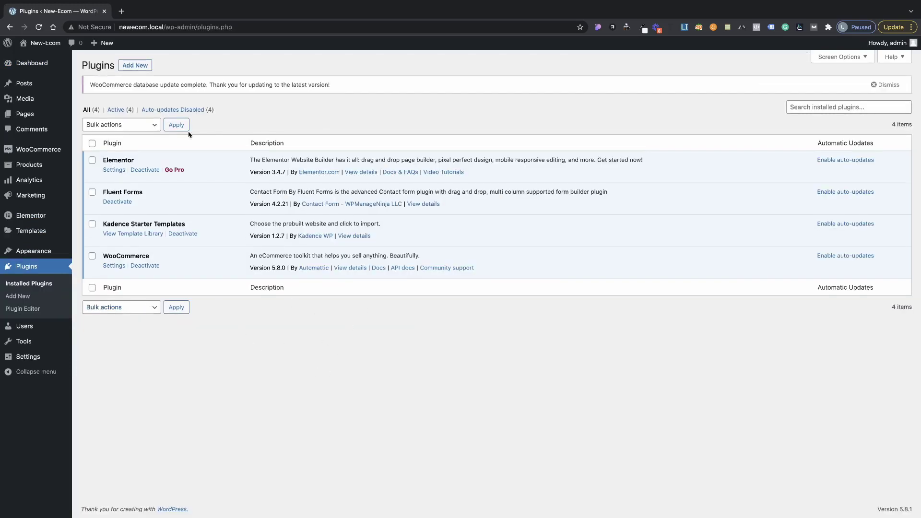
left_click(132, 66)
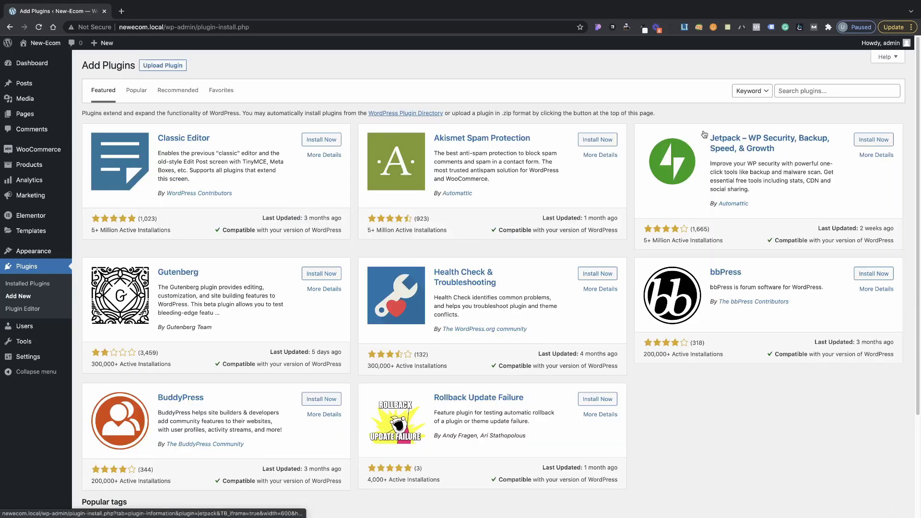
left_click(817, 94)
type("code snippets")
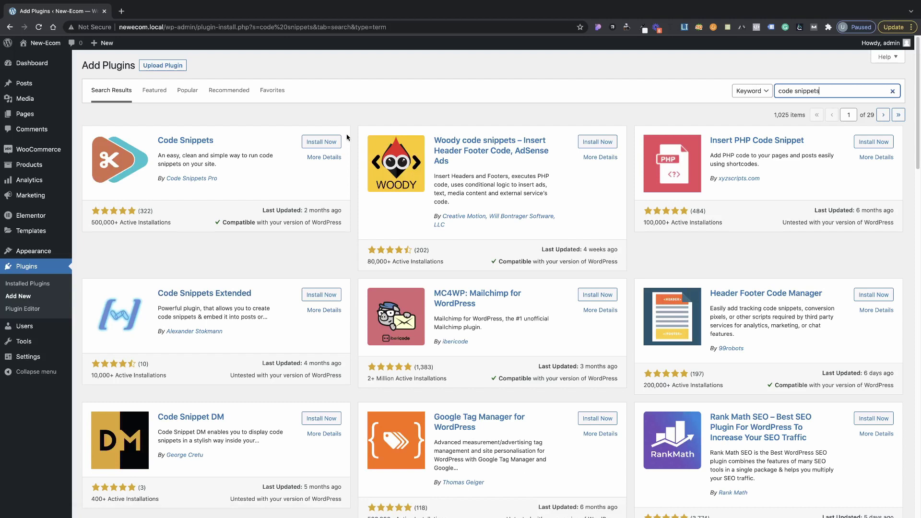
left_click(333, 143)
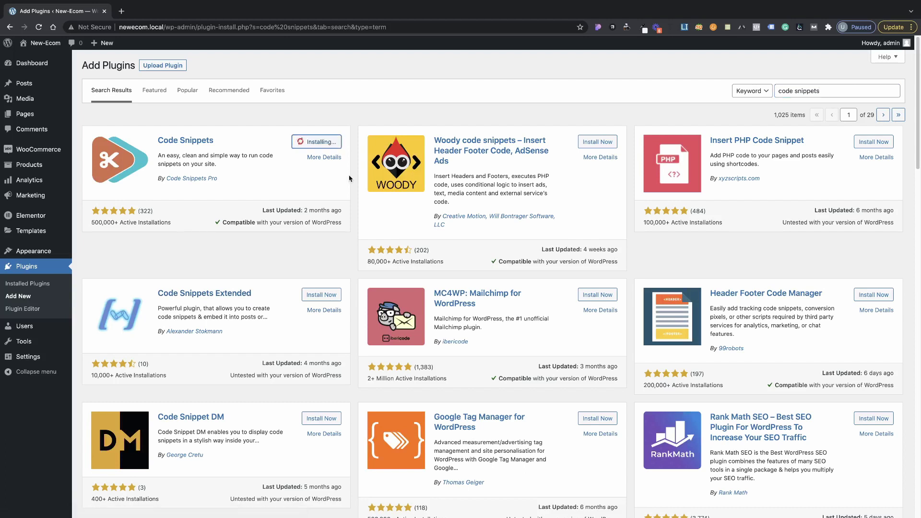
left_click(328, 144)
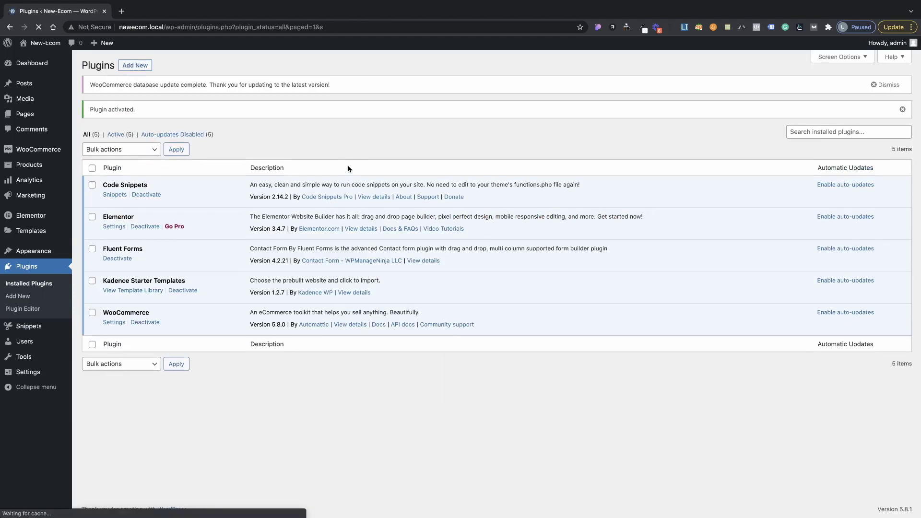
mouse_move(30, 326)
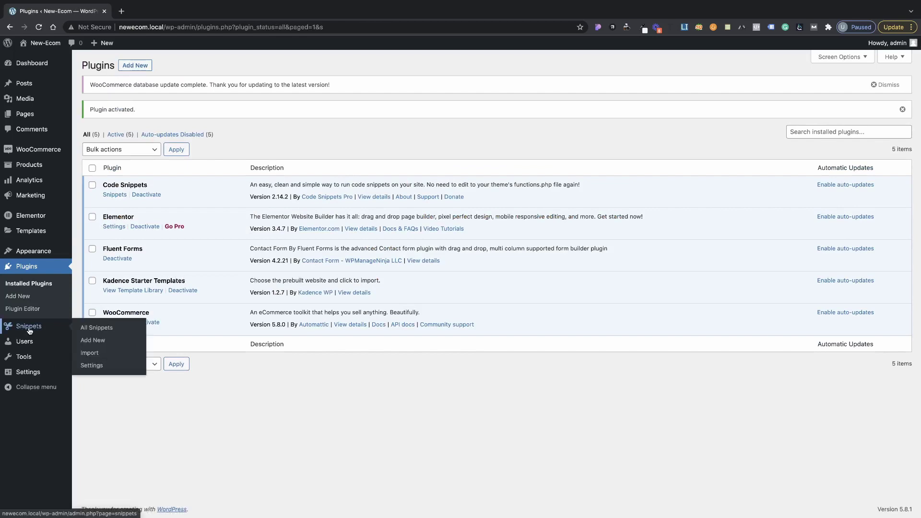
Step: Add a new snippet with the pasted price-hiding PHP code, set to run only on the front-end
left_click(91, 365)
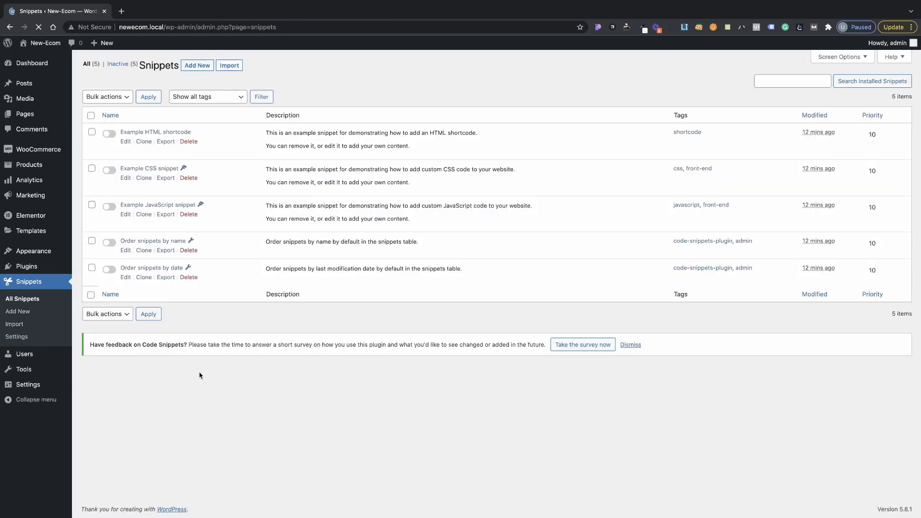
left_click(140, 65)
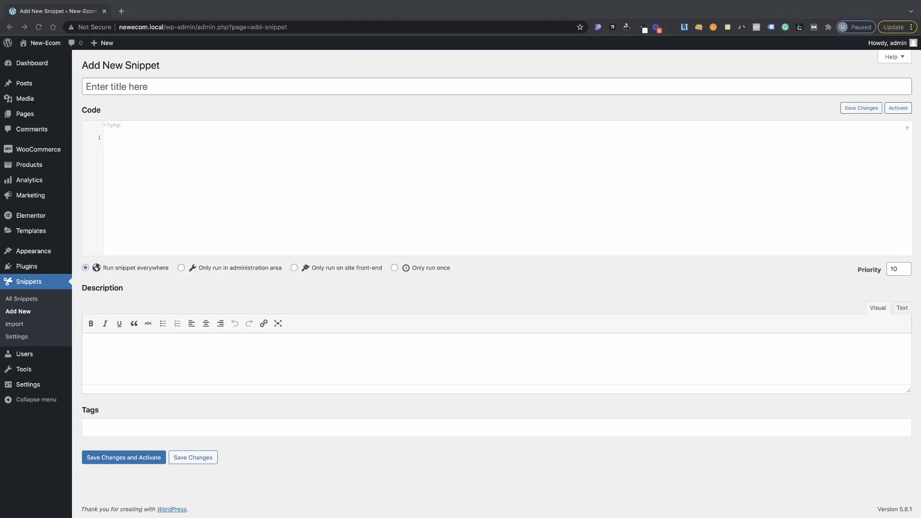
left_click(158, 136)
key("ctrl+v")
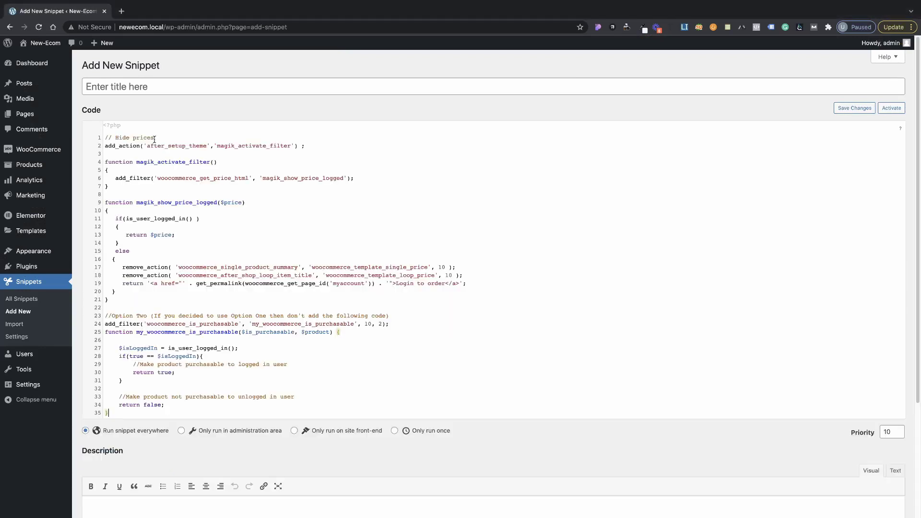
scroll(232, 247, "down", 1)
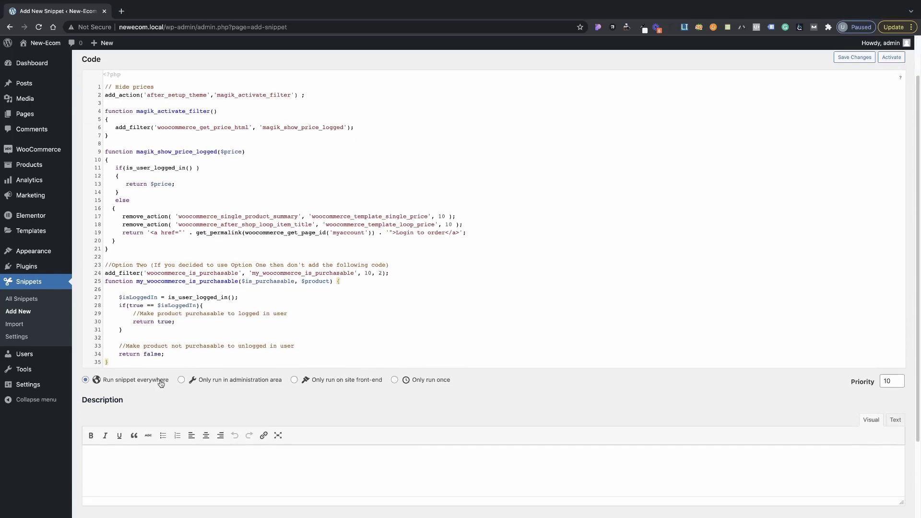
scroll(236, 417, "down", 2)
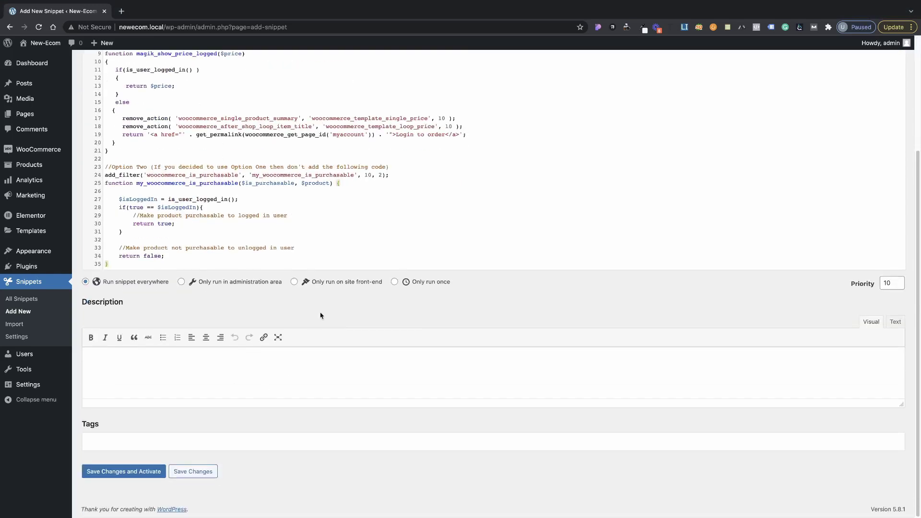
left_click(348, 282)
scroll(270, 321, "up", 3)
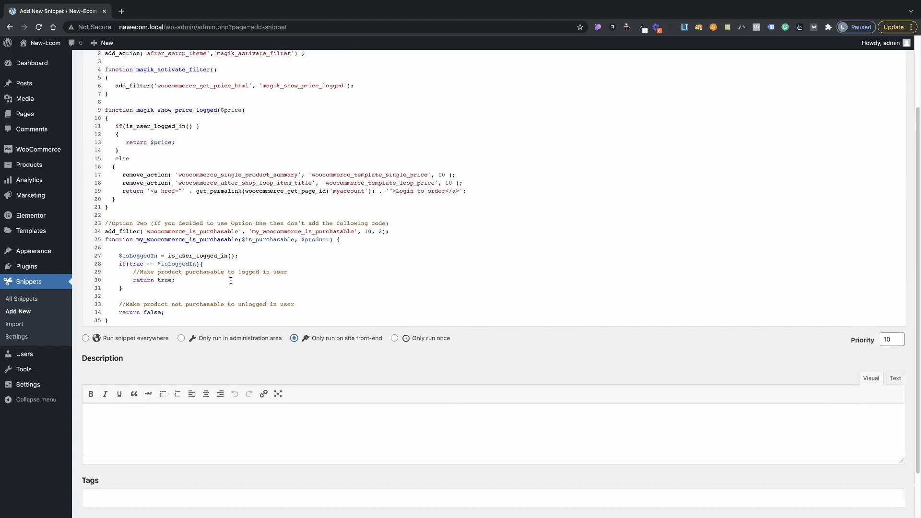
left_click(153, 88)
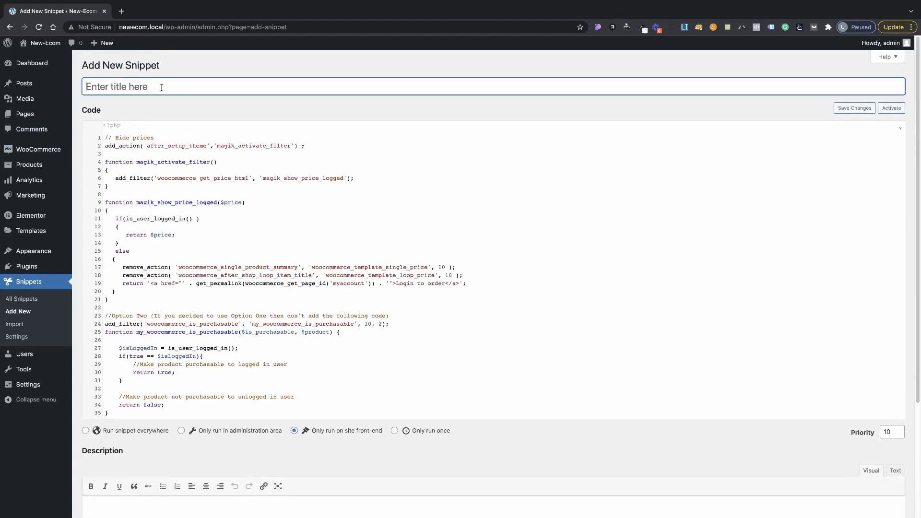
type("Hide pri")
type("ces ")
type("for lo")
type("gged out users")
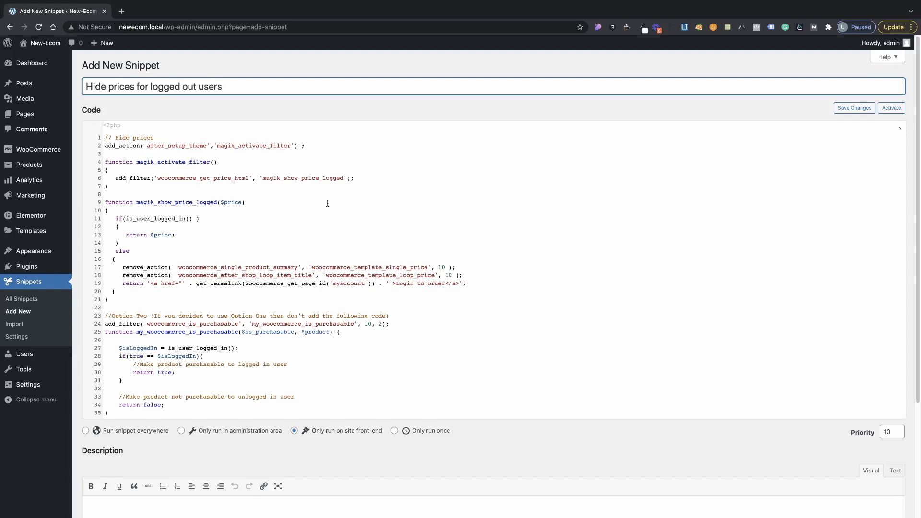
scroll(328, 204, "down", 1)
scroll(274, 260, "down", 2)
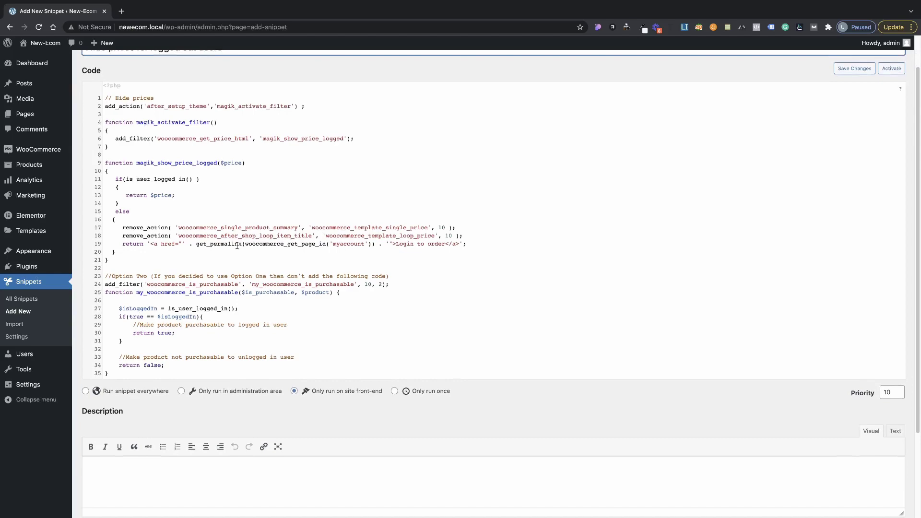
scroll(221, 311, "down", 1)
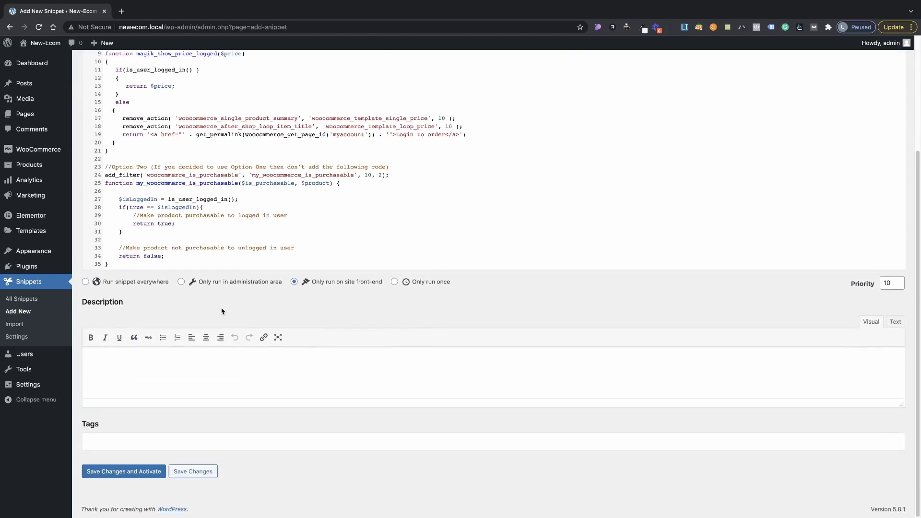
Step: Save and activate the snippet, then add T-Shirt Four to the cart from the storefront
left_click(126, 473)
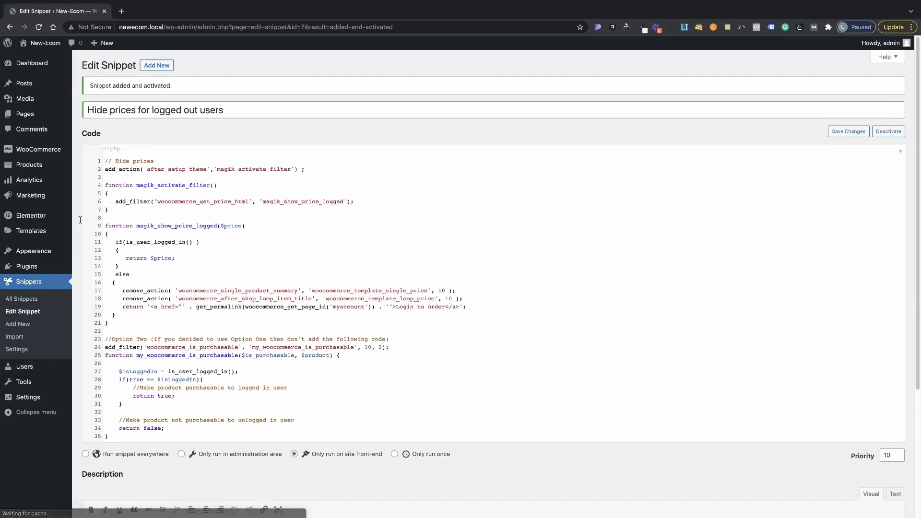
left_click(32, 59)
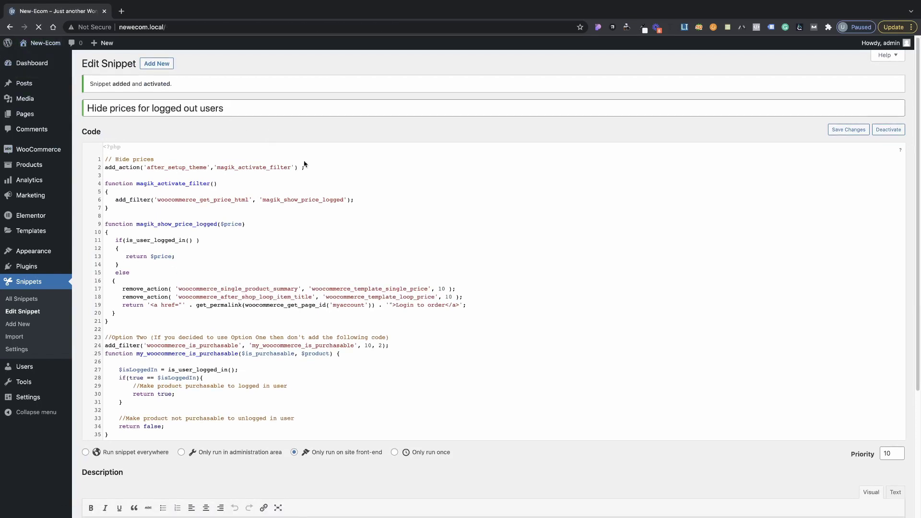
scroll(758, 263, "down", 1)
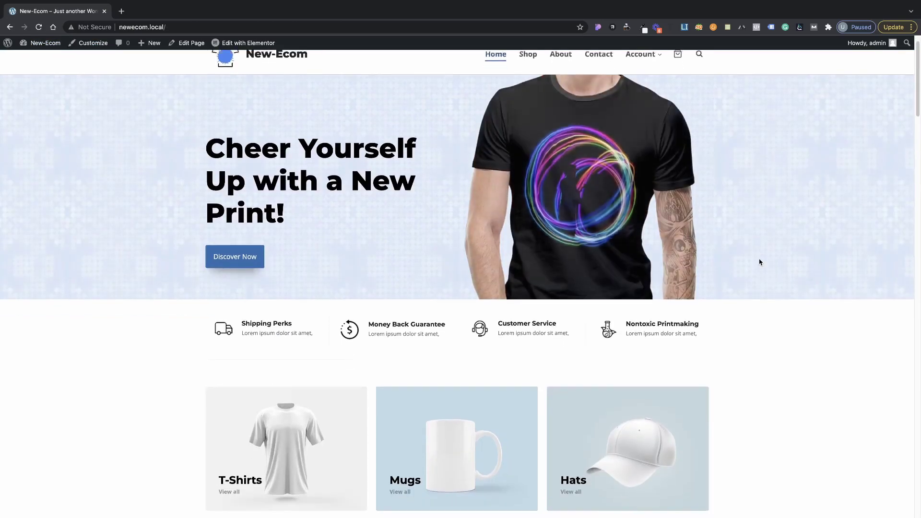
scroll(761, 263, "down", 3)
scroll(763, 265, "down", 3)
scroll(766, 265, "down", 4)
scroll(766, 266, "down", 5)
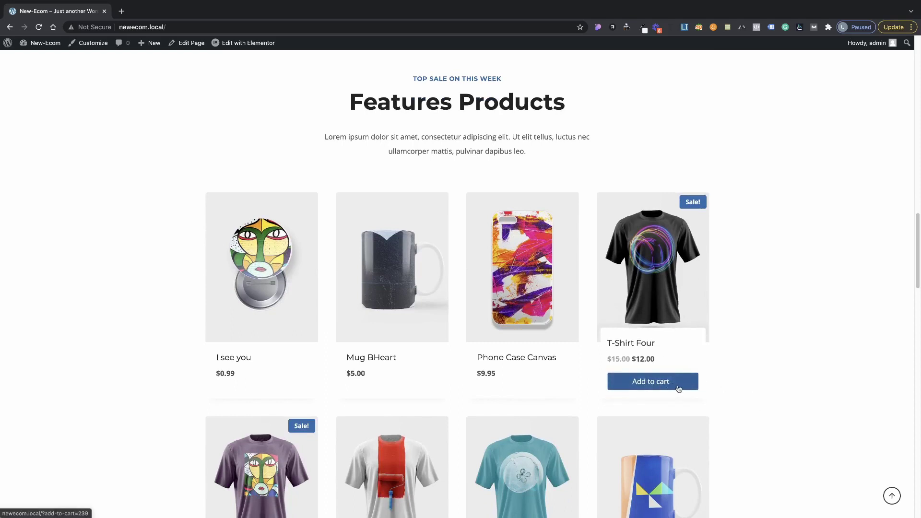
left_click(675, 389)
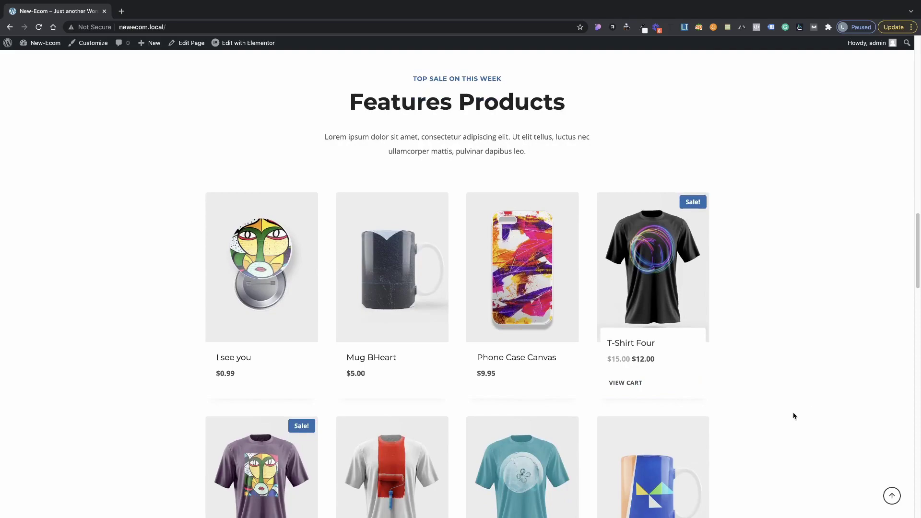
scroll(795, 412, "up", 15)
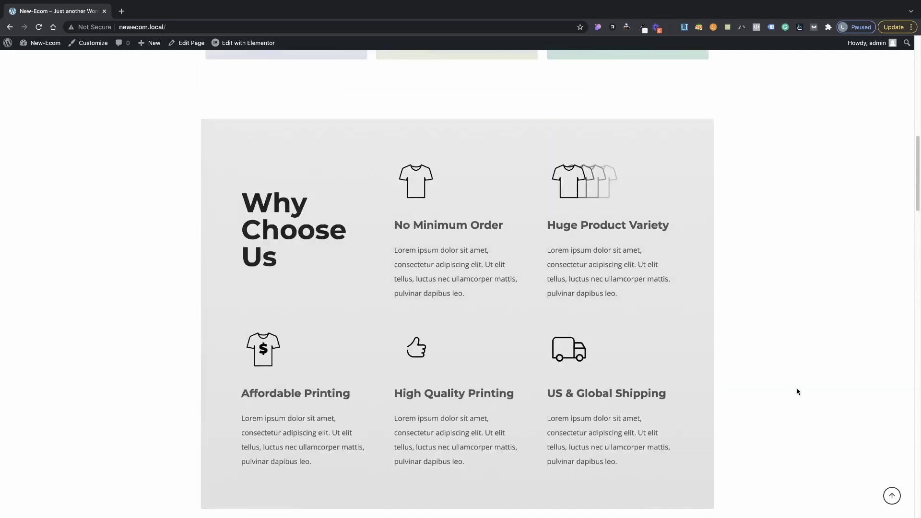
scroll(717, 266, "down", 6)
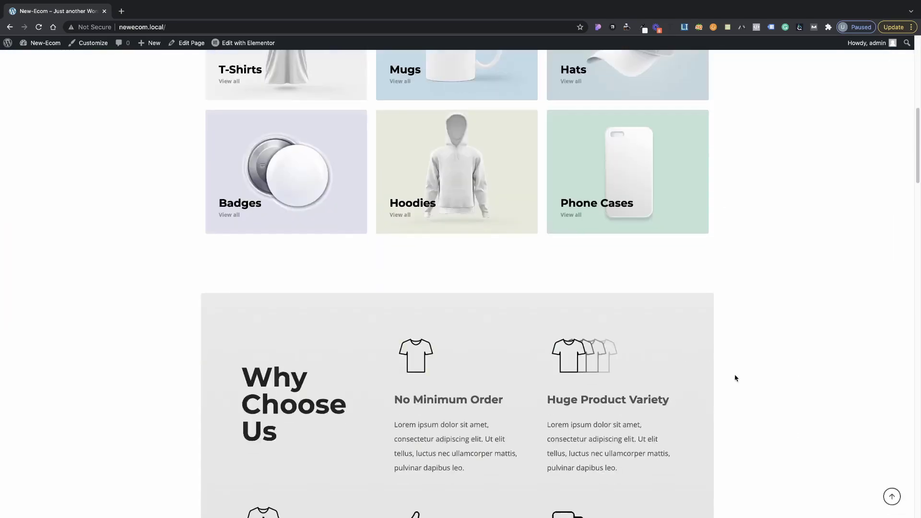
scroll(736, 378, "down", 5)
scroll(590, 336, "down", 4)
Step: Open the T-Shirt Four product page and highlight its $12.00 price
left_click(642, 335)
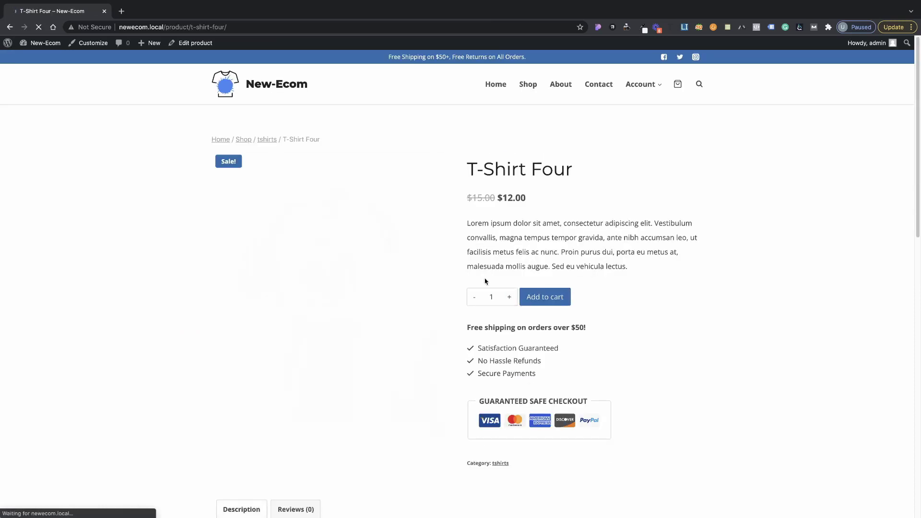
left_click_drag(481, 200, 527, 199)
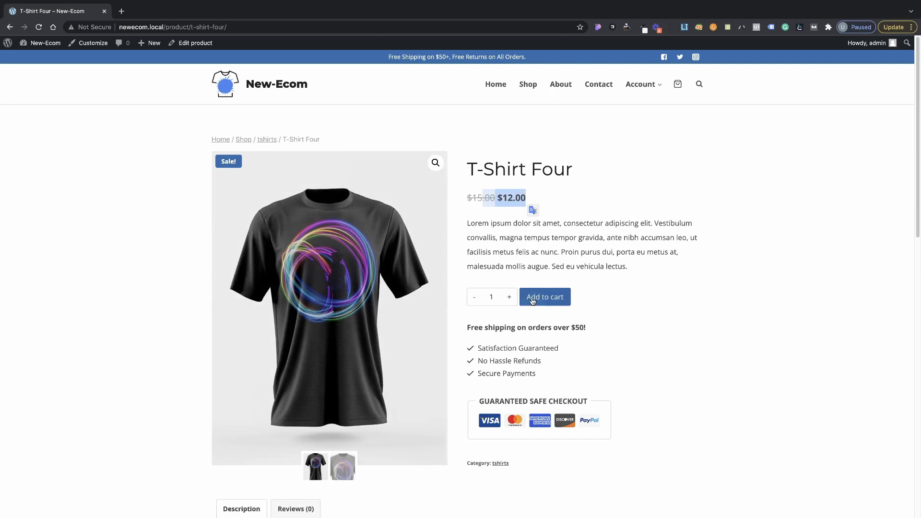
left_click(634, 329)
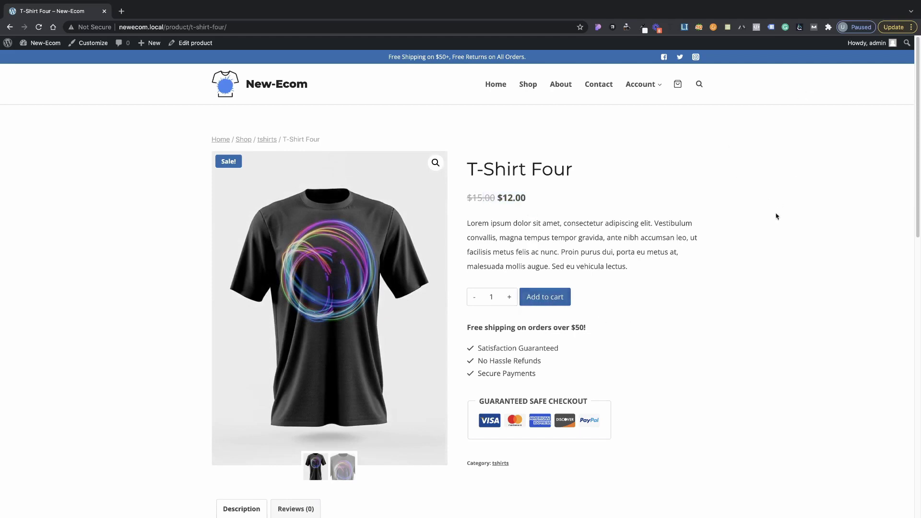
Step: Log out and open the I see you product, which shows 'Login to order' instead of a price
mouse_move(640, 85)
left_click(795, 92)
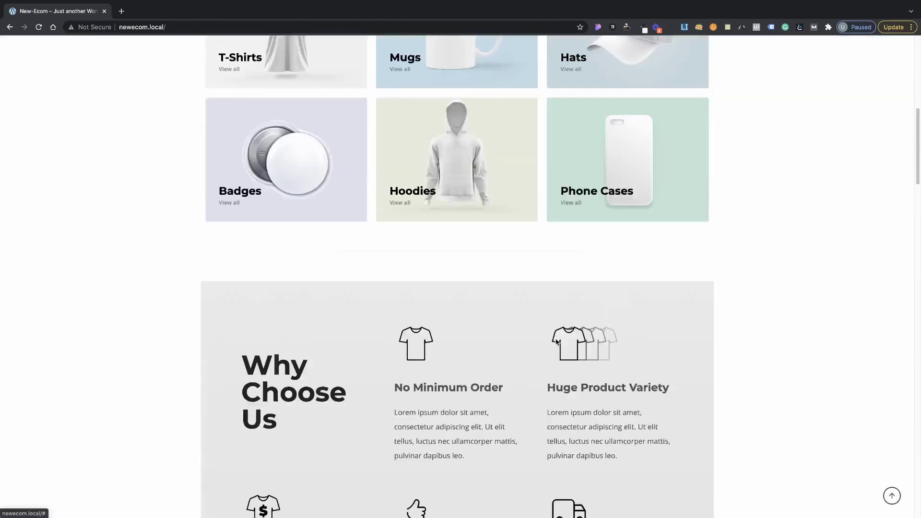
scroll(605, 360, "down", 5)
scroll(606, 360, "down", 5)
scroll(643, 364, "down", 2)
scroll(576, 302, "up", 1)
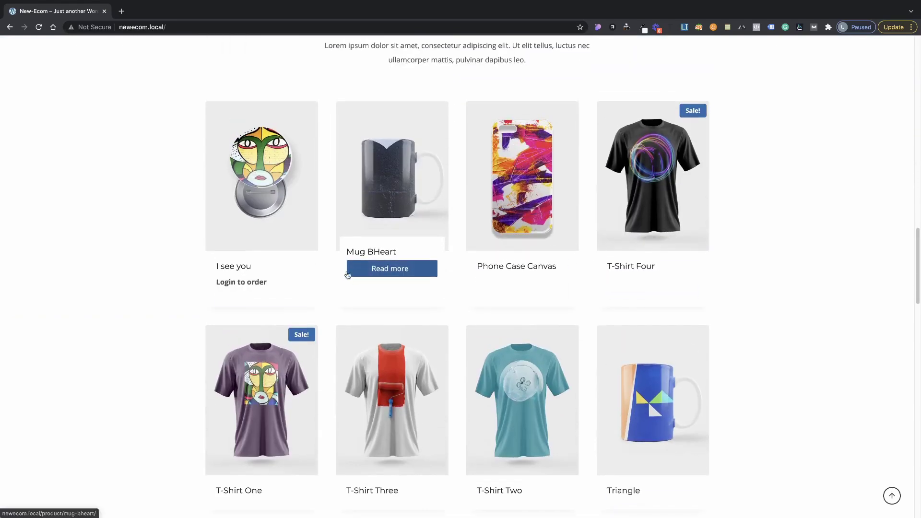
mouse_move(261, 202)
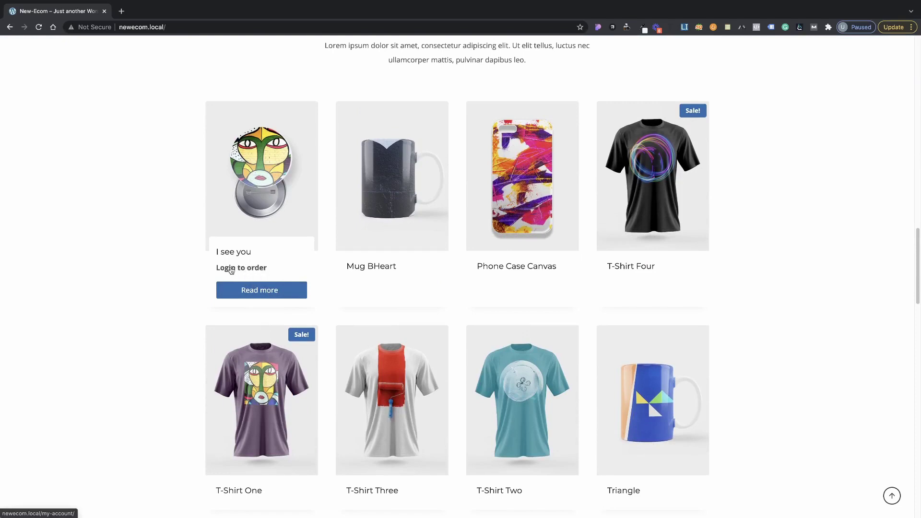
left_click(266, 294)
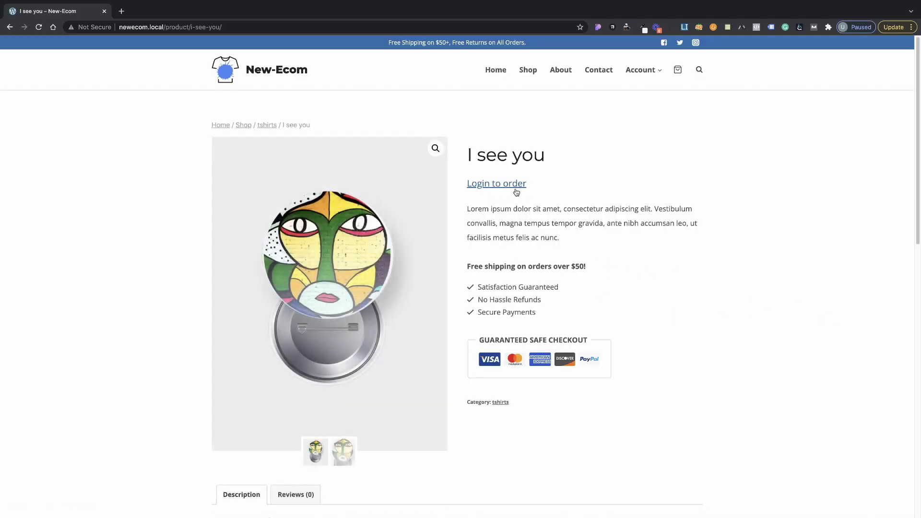
scroll(685, 325, "down", 1)
scroll(562, 262, "down", 1)
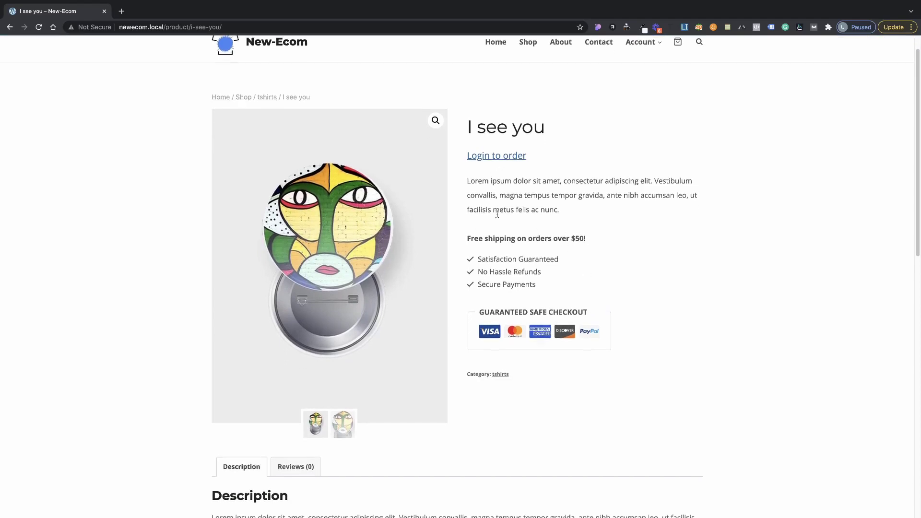
scroll(565, 237, "down", 3)
scroll(582, 237, "down", 4)
scroll(568, 223, "up", 10)
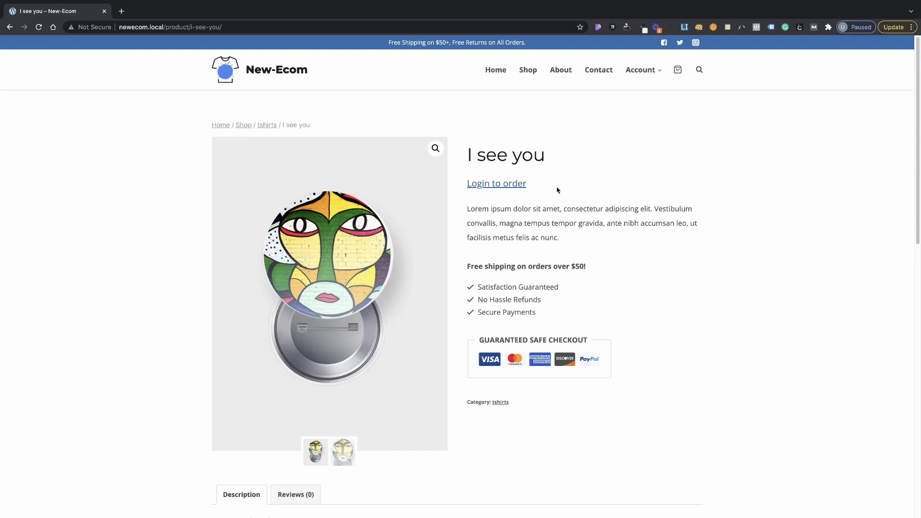
mouse_move(553, 191)
left_mouse_down()
mouse_move(504, 185)
mouse_move(565, 162)
mouse_move(492, 172)
left_mouse_up()
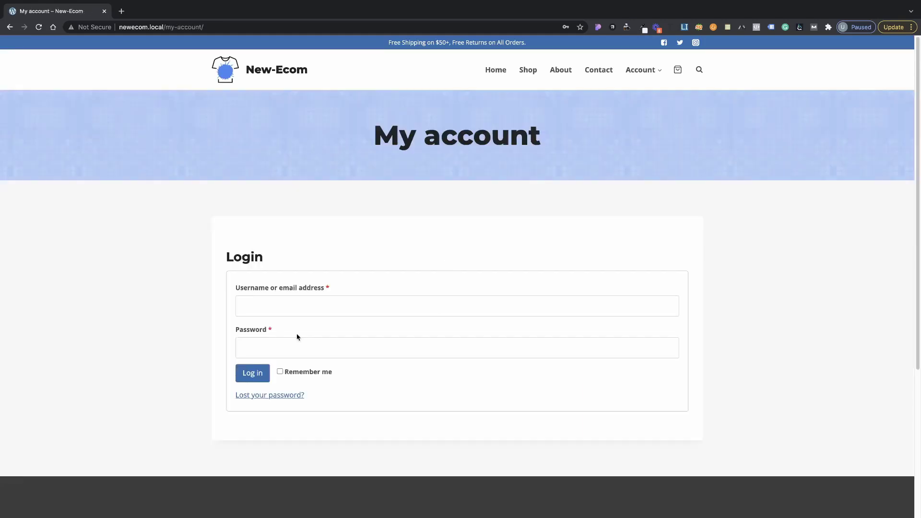
Step: Log back in with the saved credentials and return to the admin dashboard
left_click(309, 310)
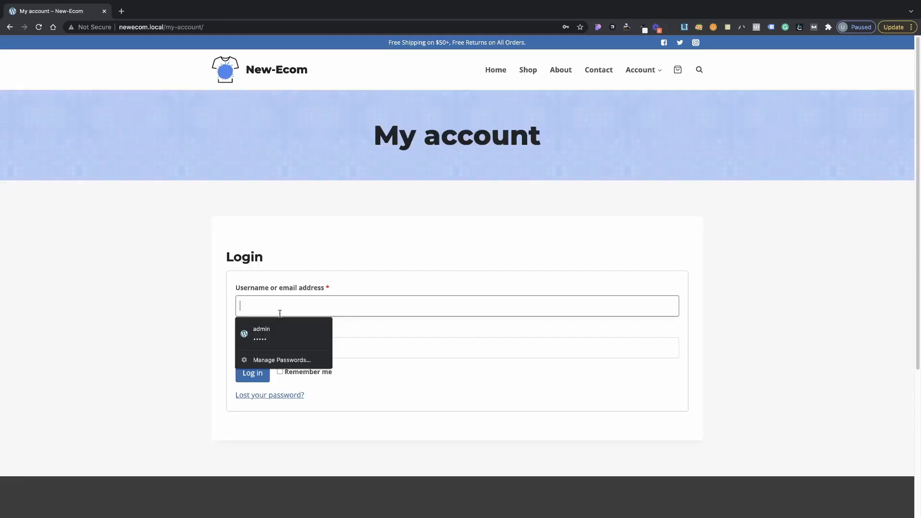
left_click(264, 331)
left_click(252, 372)
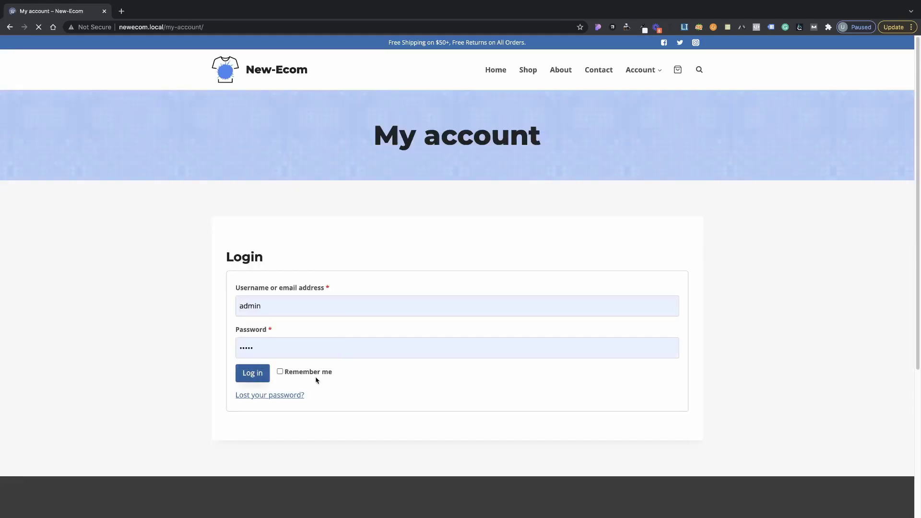
left_click(32, 59)
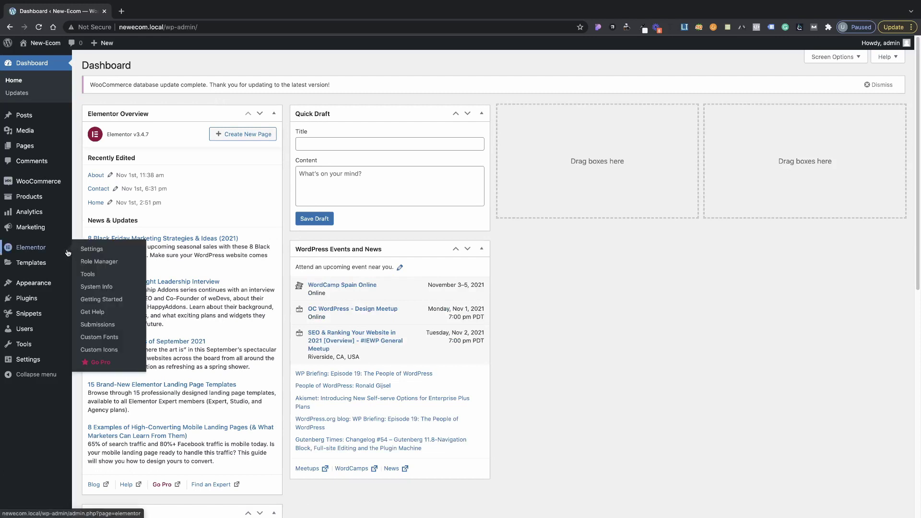
mouse_move(33, 283)
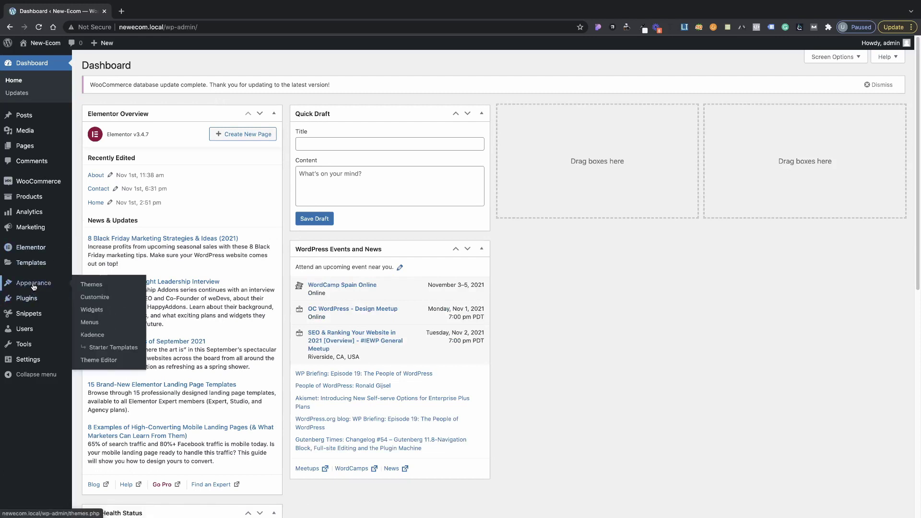
Step: Edit the 'Hide prices for logged out users' snippet and inspect its 'Login to order' text on line 19
left_click(29, 314)
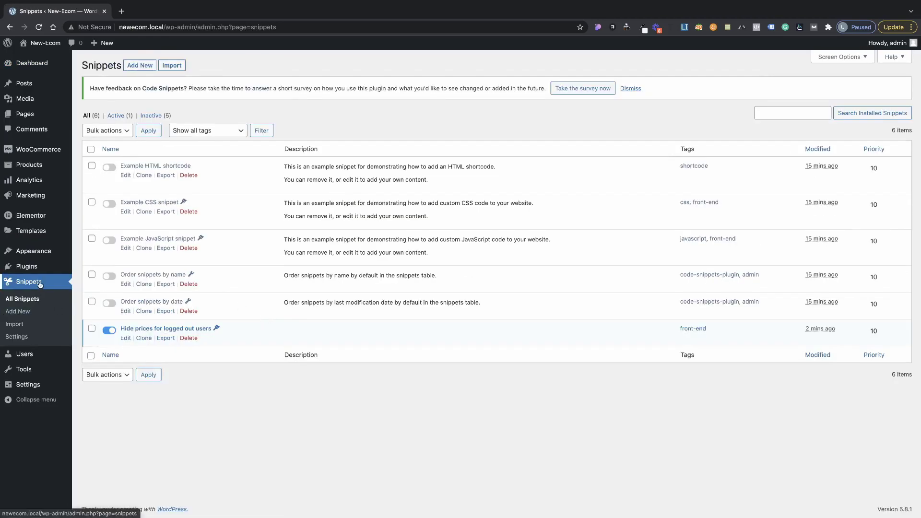
left_click(125, 339)
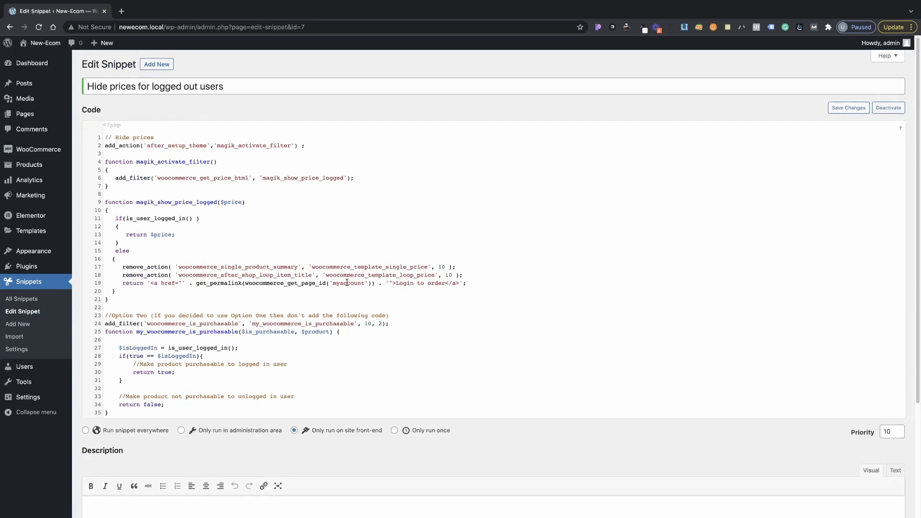
scroll(324, 280, "down", 1)
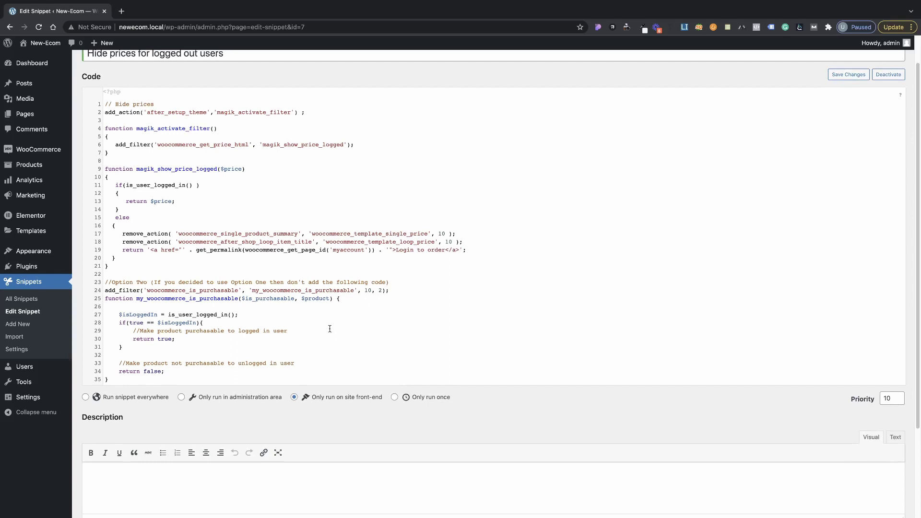
scroll(330, 329, "up", 1)
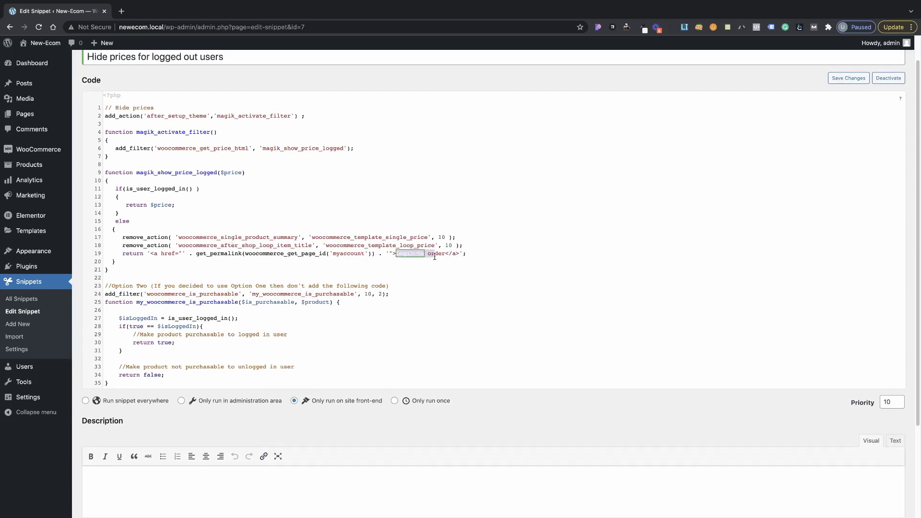
left_click(436, 273)
left_click_drag(395, 253, 446, 254)
left_click(425, 253)
left_click_drag(396, 254, 446, 255)
left_click(443, 275)
scroll(421, 304, "down", 1)
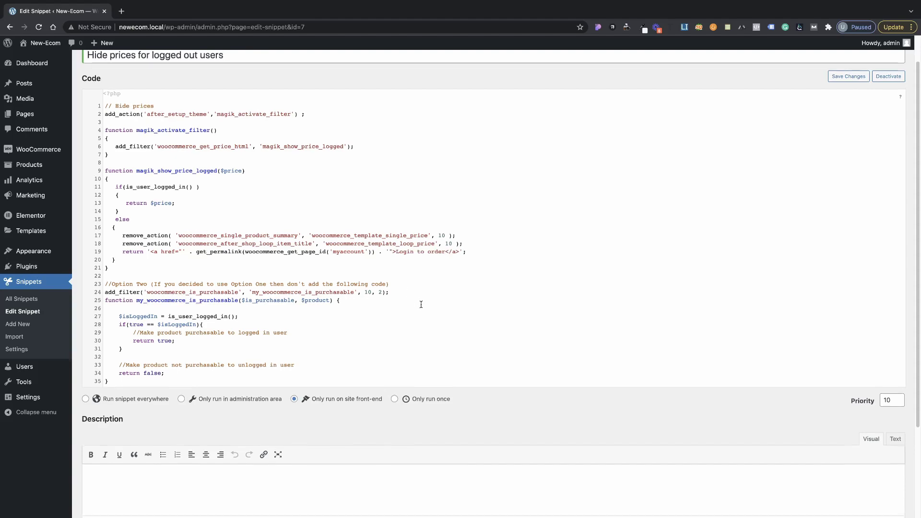
scroll(421, 304, "down", 1)
scroll(424, 299, "up", 2)
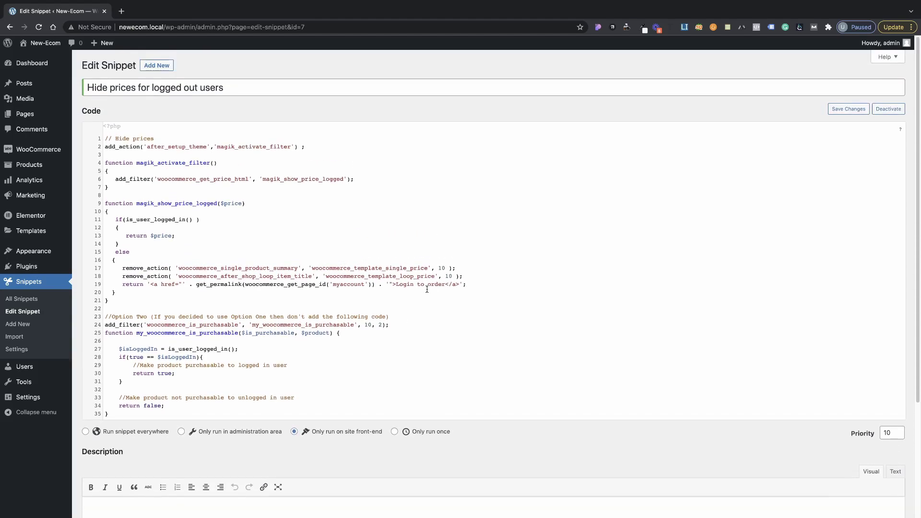